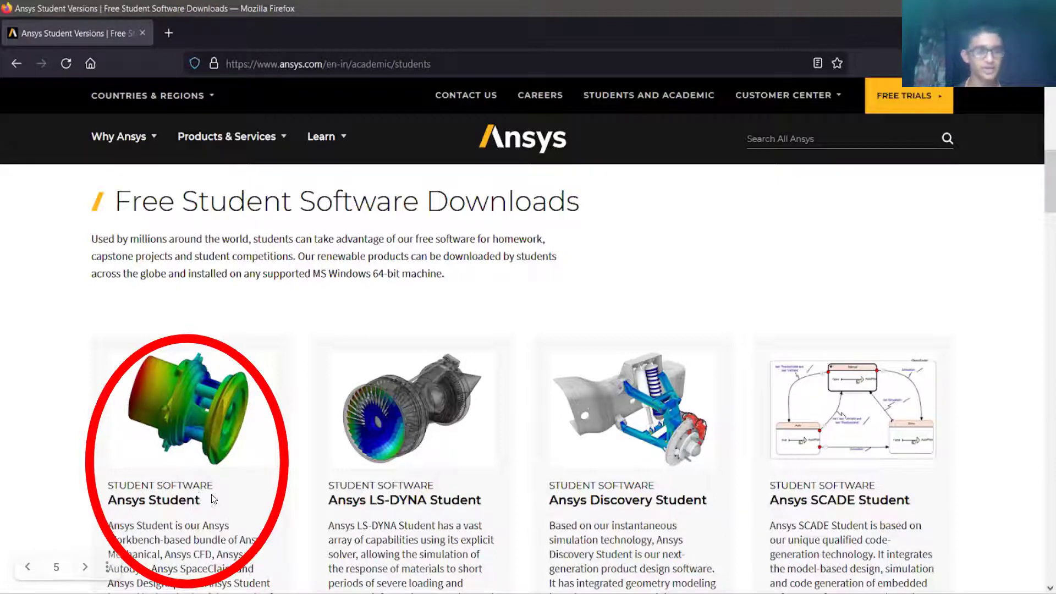
# Step: Open the Ansys Student download page from the student software downloads listing
pyautogui.click(225, 422)
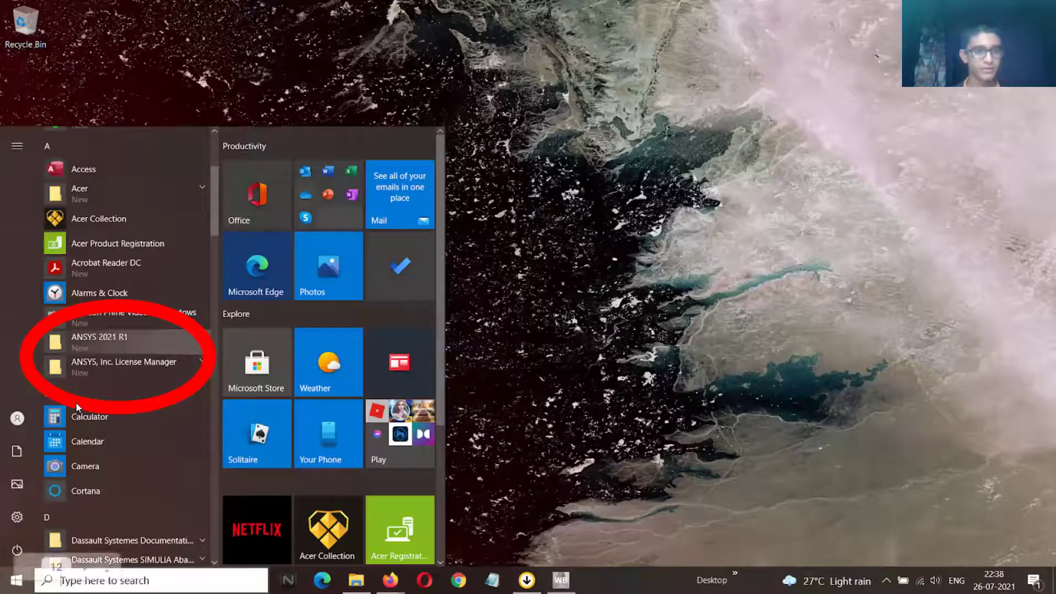
# Step: Expand the ANSYS 2021 R1 Start menu folder to list Workbench 2021 R1 and SpaceClaim
pyautogui.click(194, 340)
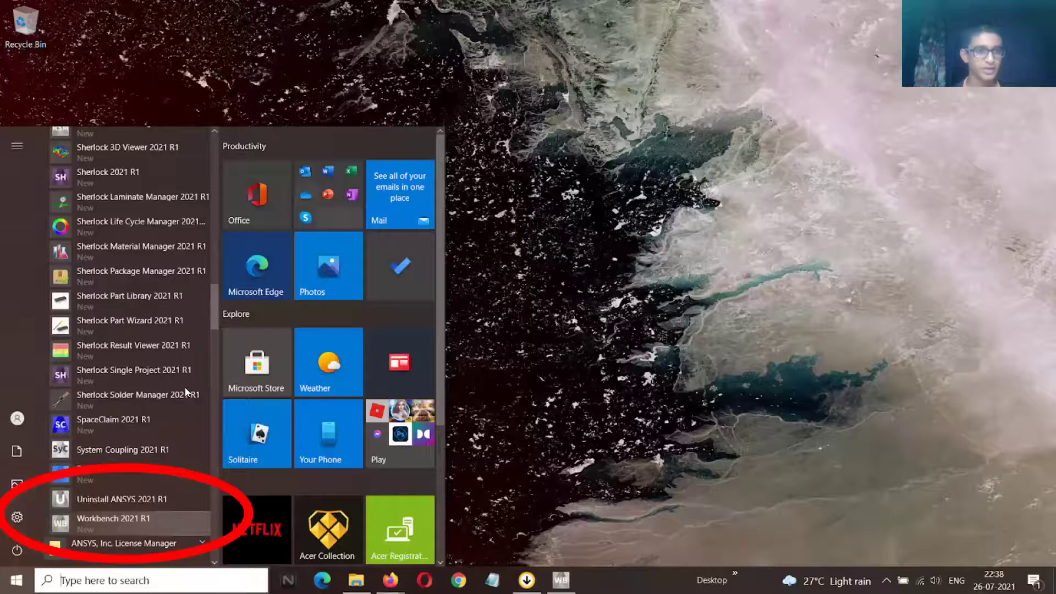